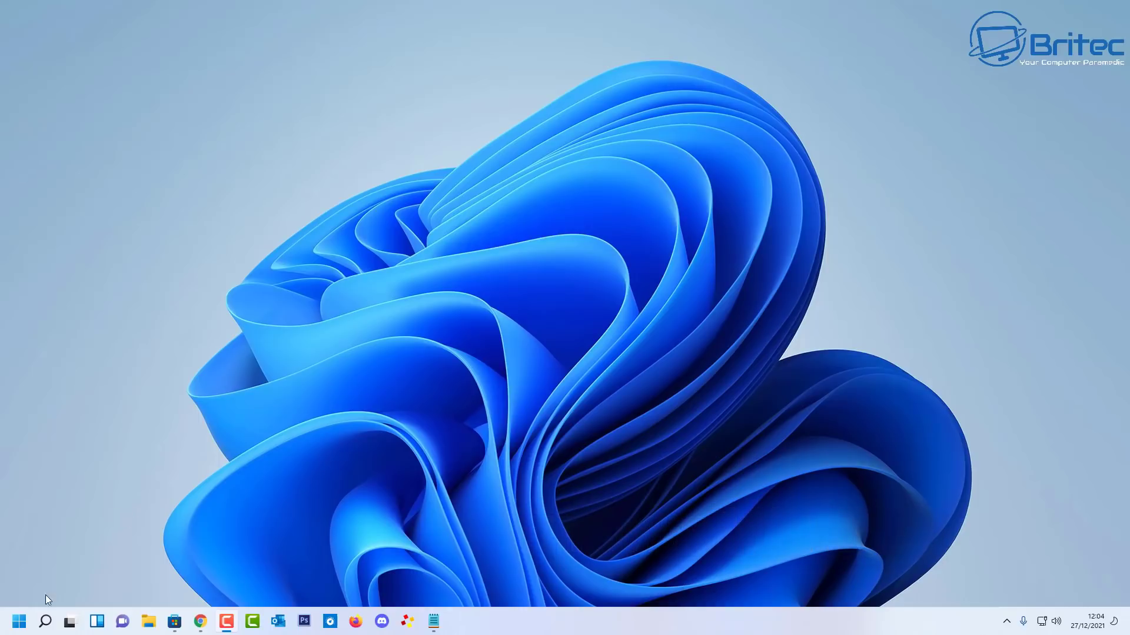
Step: Launch Settings from Start and go to Personalisation > Themes, where Windows (light) is current
{"action": "left_click", "coordinate": [20, 622]}
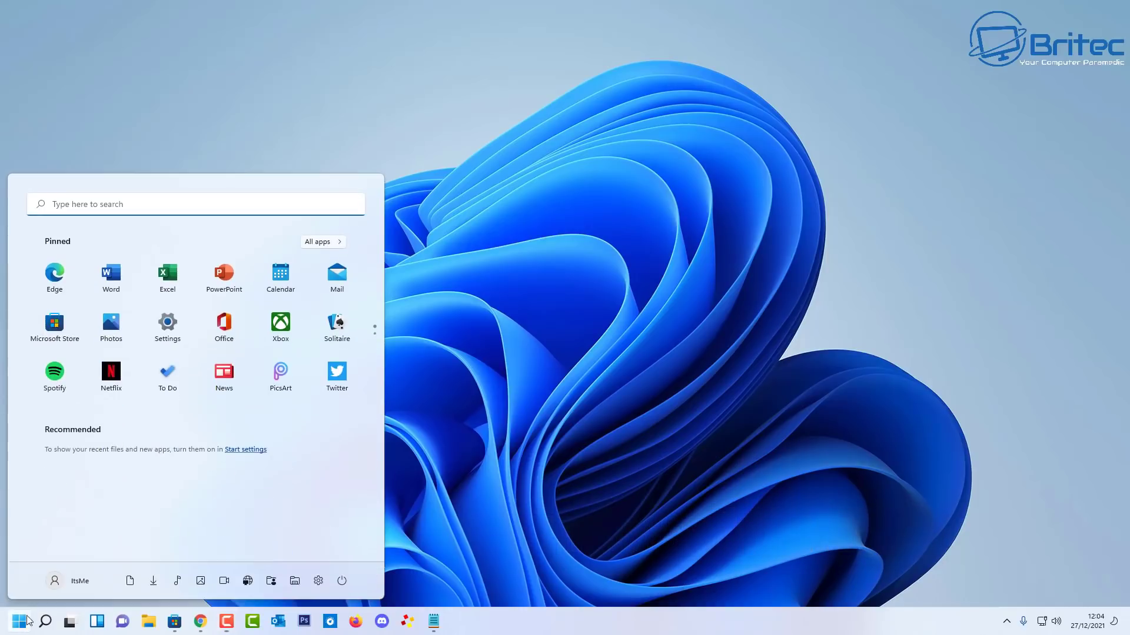
{"action": "left_click", "coordinate": [166, 330]}
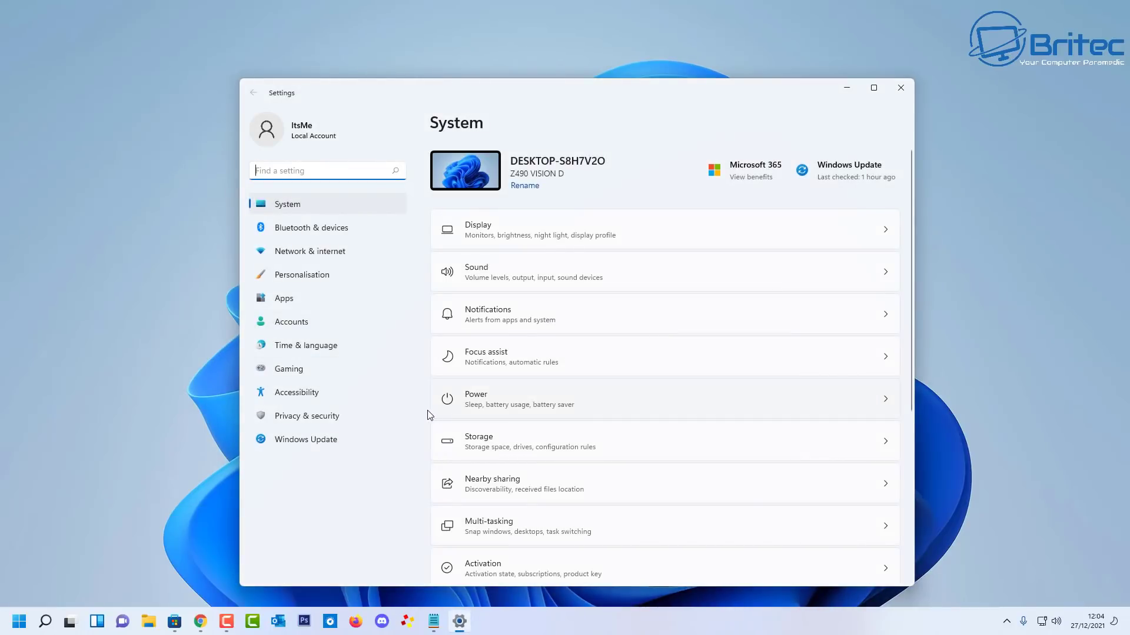
{"action": "left_click", "coordinate": [311, 282]}
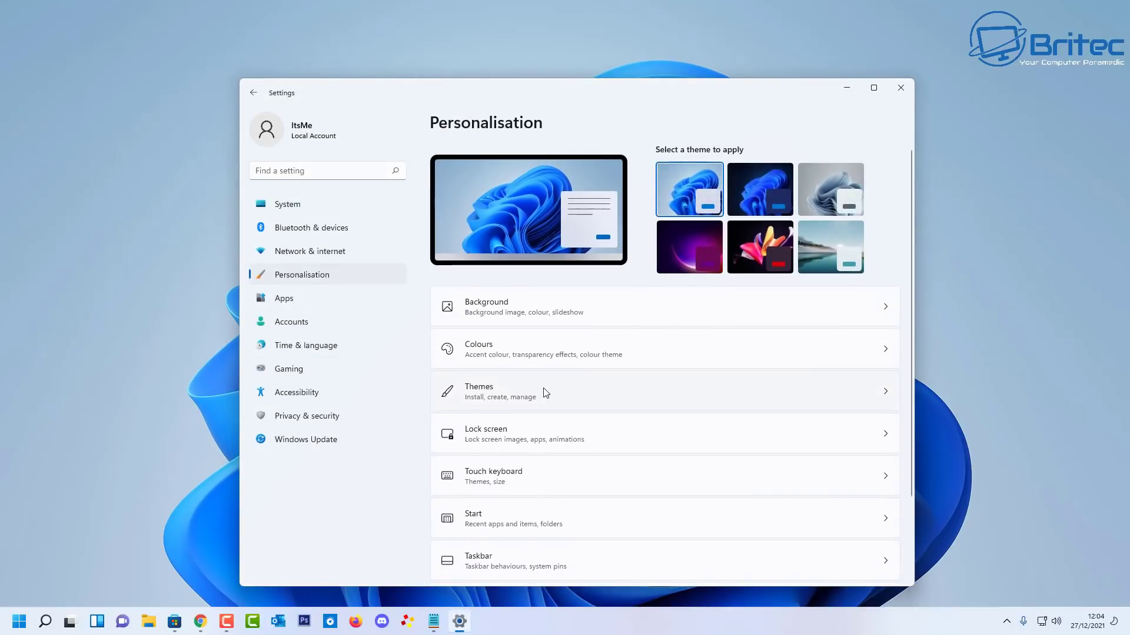
{"action": "left_click", "coordinate": [576, 392]}
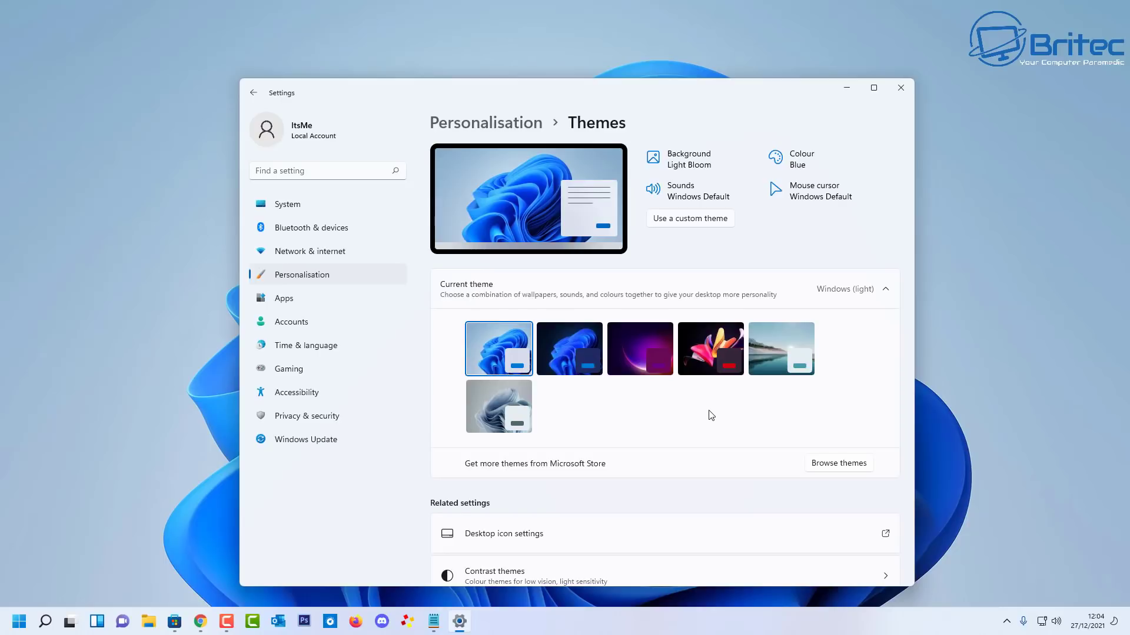
Step: Browse the Microsoft Store personalisation themes and search for 'pantone'
{"action": "left_click", "coordinate": [850, 468]}
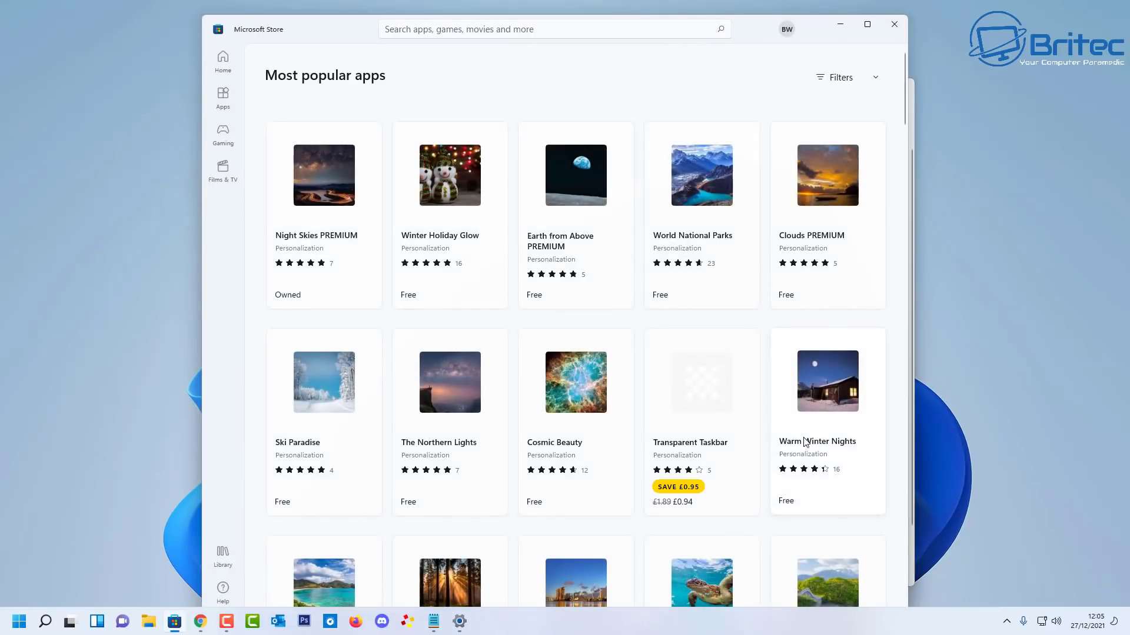
{"action": "left_click_drag", "start_coordinate": [905, 94], "coordinate": [907, 266]}
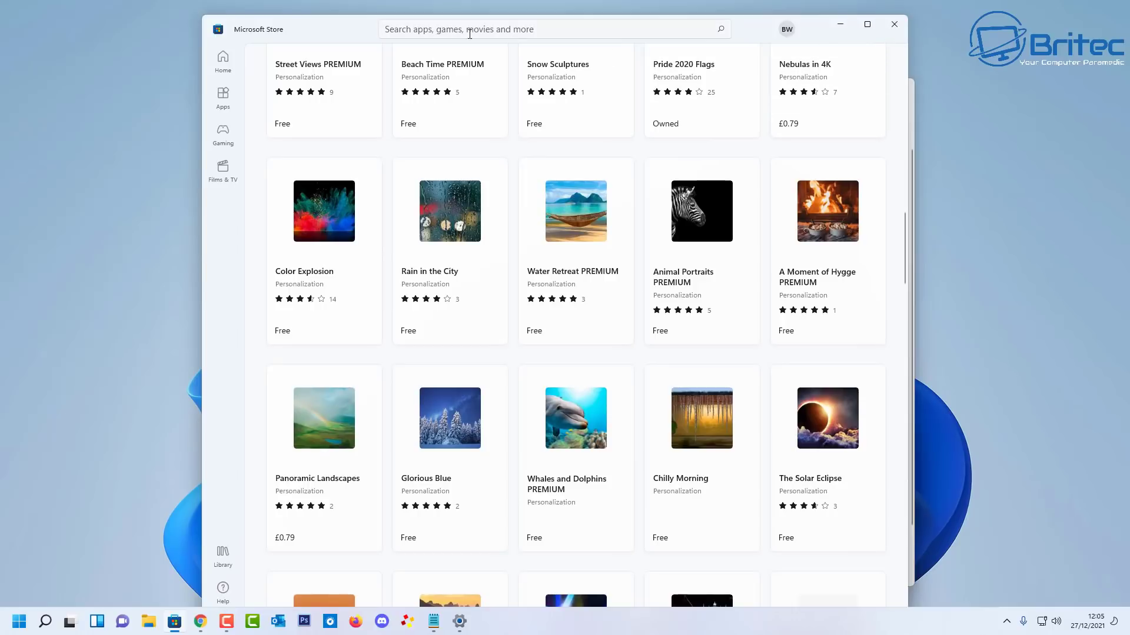
{"action": "left_click", "coordinate": [437, 28]}
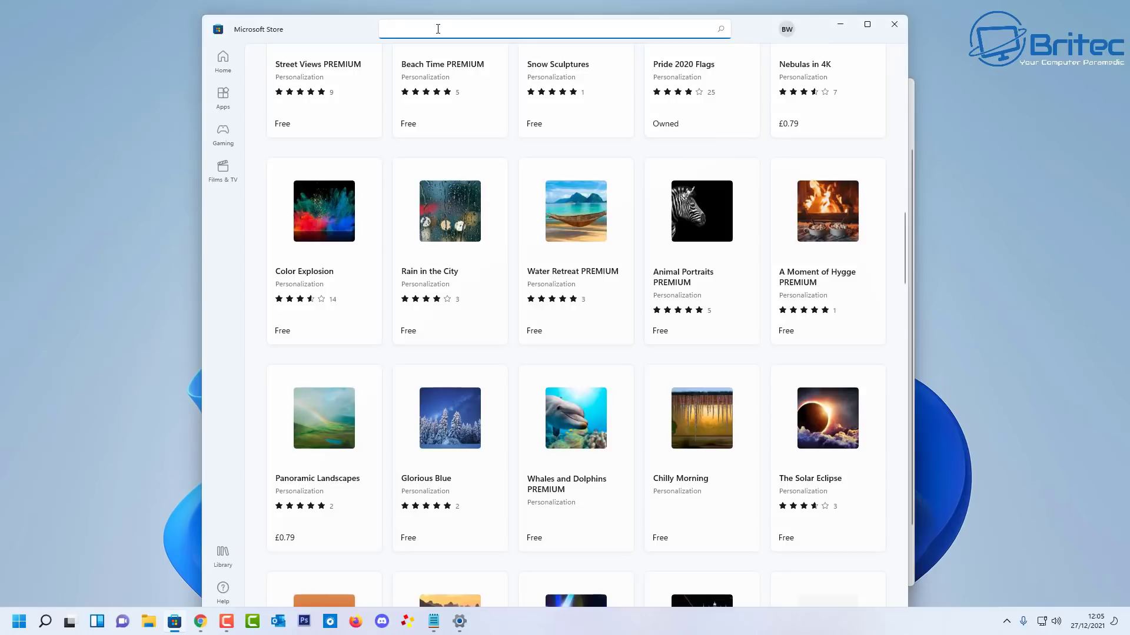
{"action": "type", "text": "pant"}
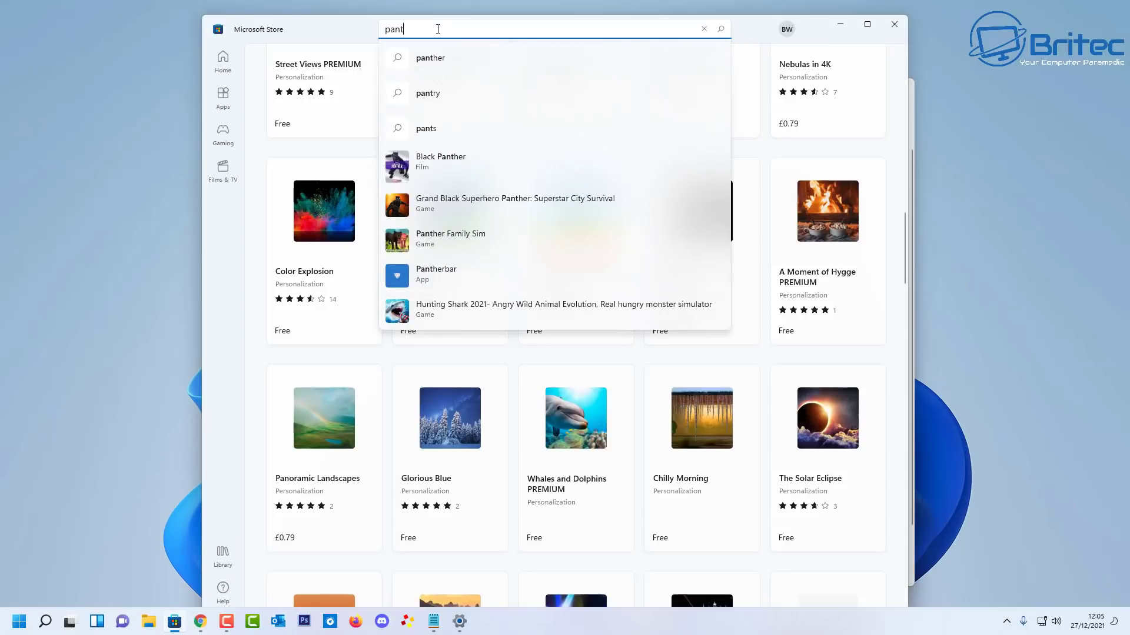
{"action": "type", "text": "one"}
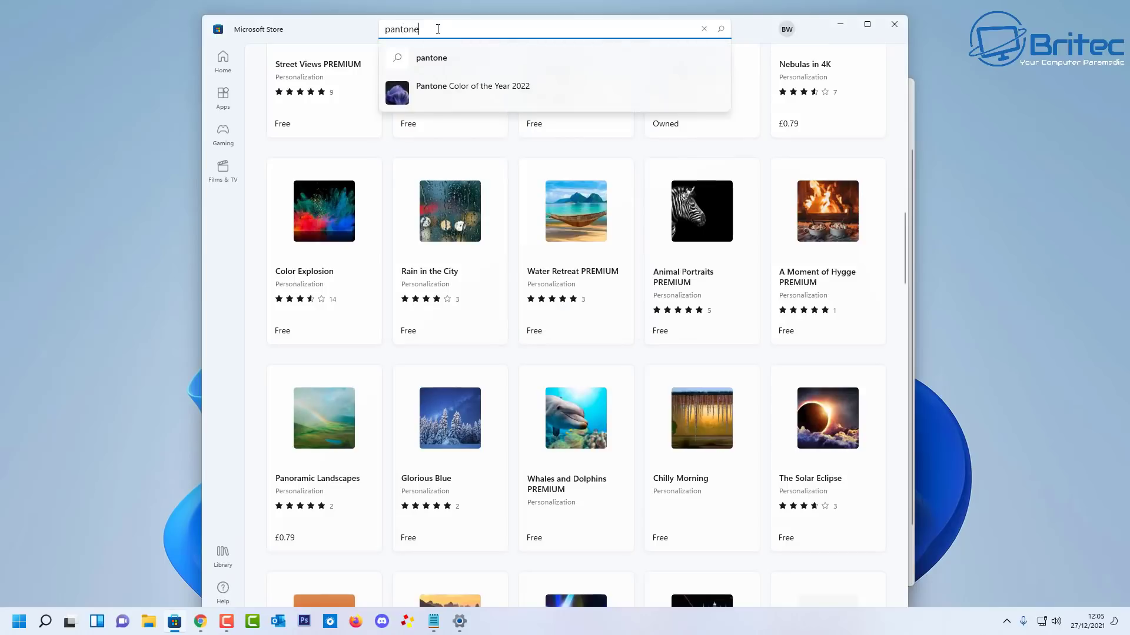
Step: Get the Pantone Color of the Year 2022 theme from its Store product page
{"action": "left_click", "coordinate": [452, 90]}
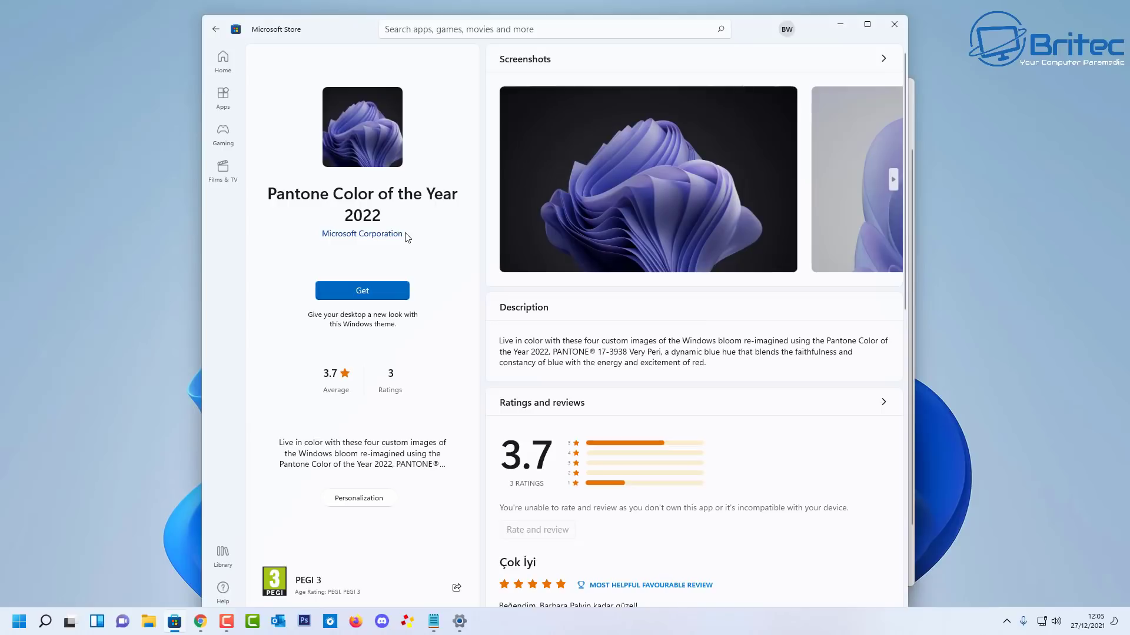
{"action": "left_click", "coordinate": [361, 291]}
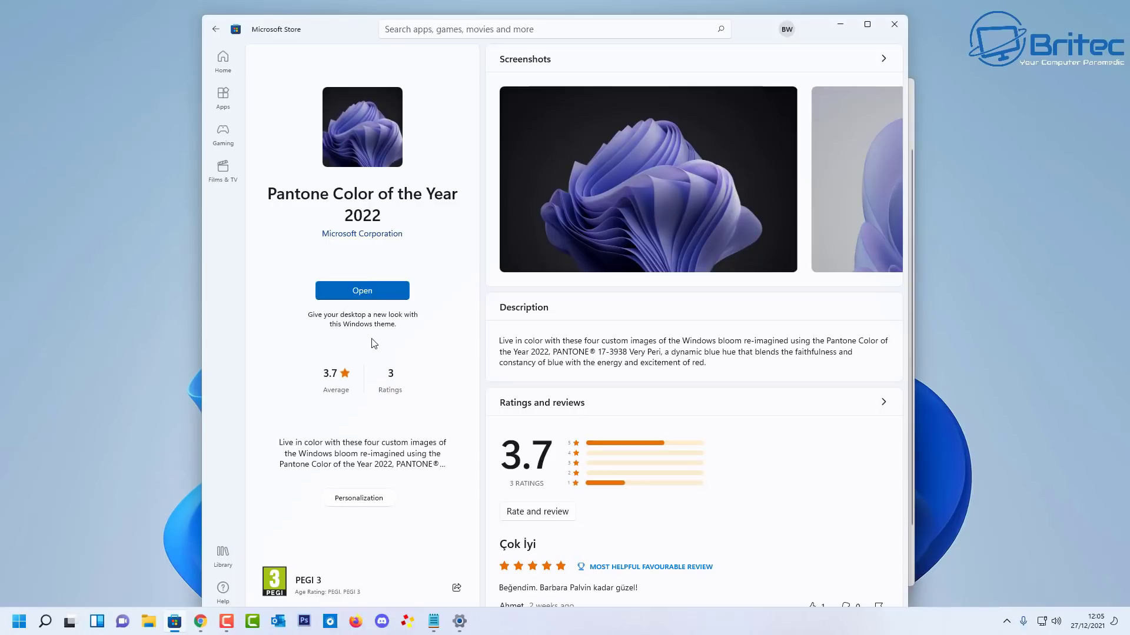
Step: Open the installed Pantone theme, close the Store, apply it, and check the purple wallpaper
{"action": "left_click", "coordinate": [377, 291]}
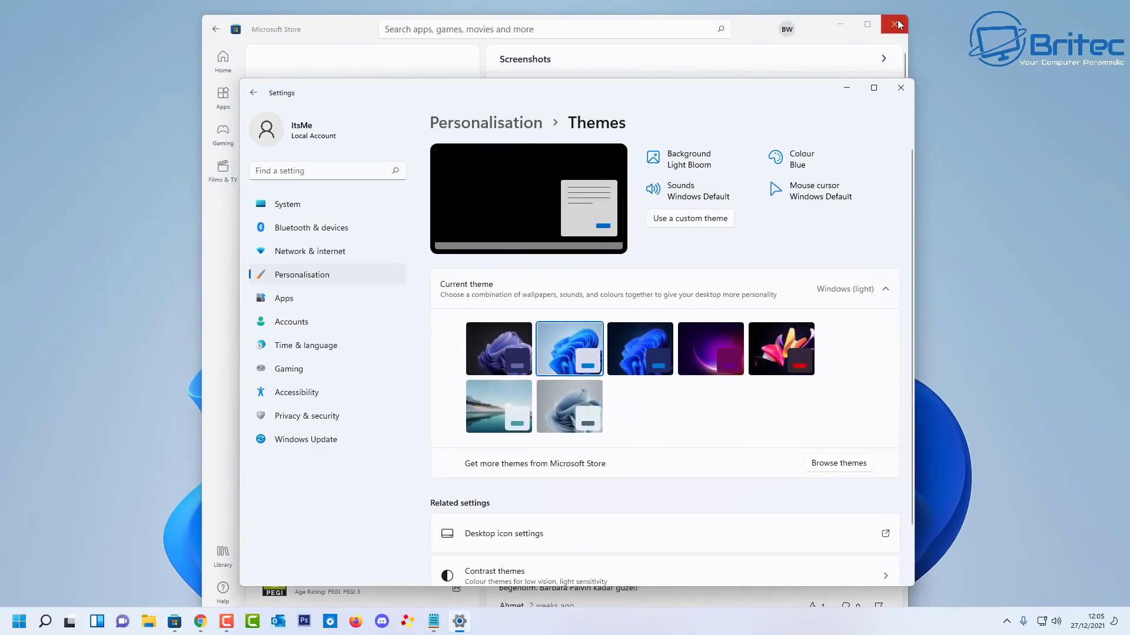
{"action": "left_click", "coordinate": [896, 21]}
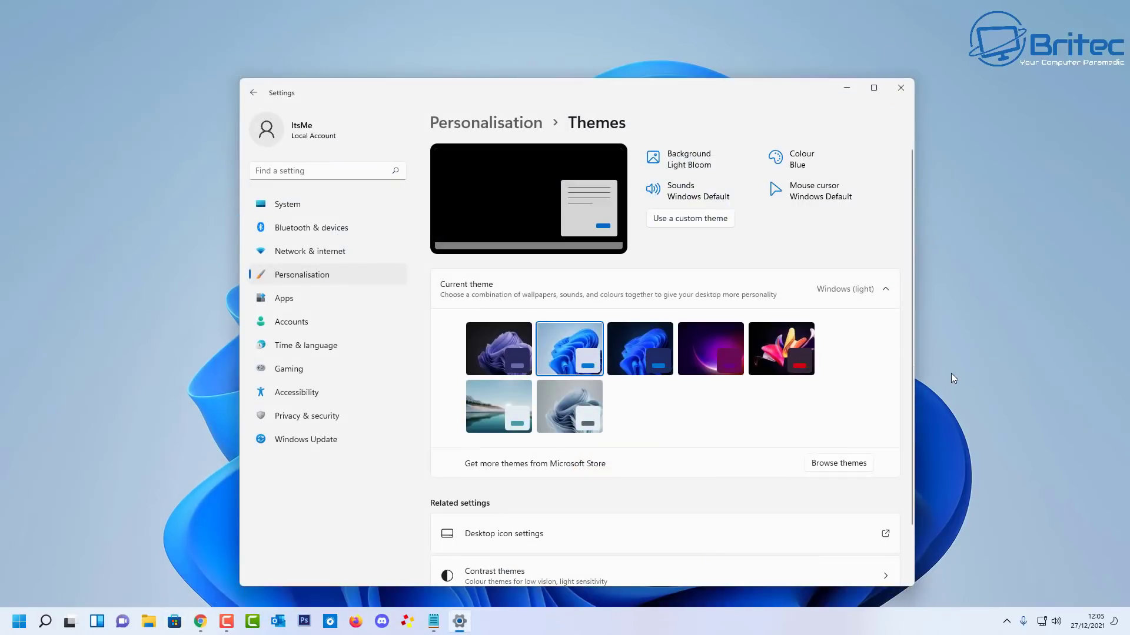
{"action": "left_click", "coordinate": [499, 359]}
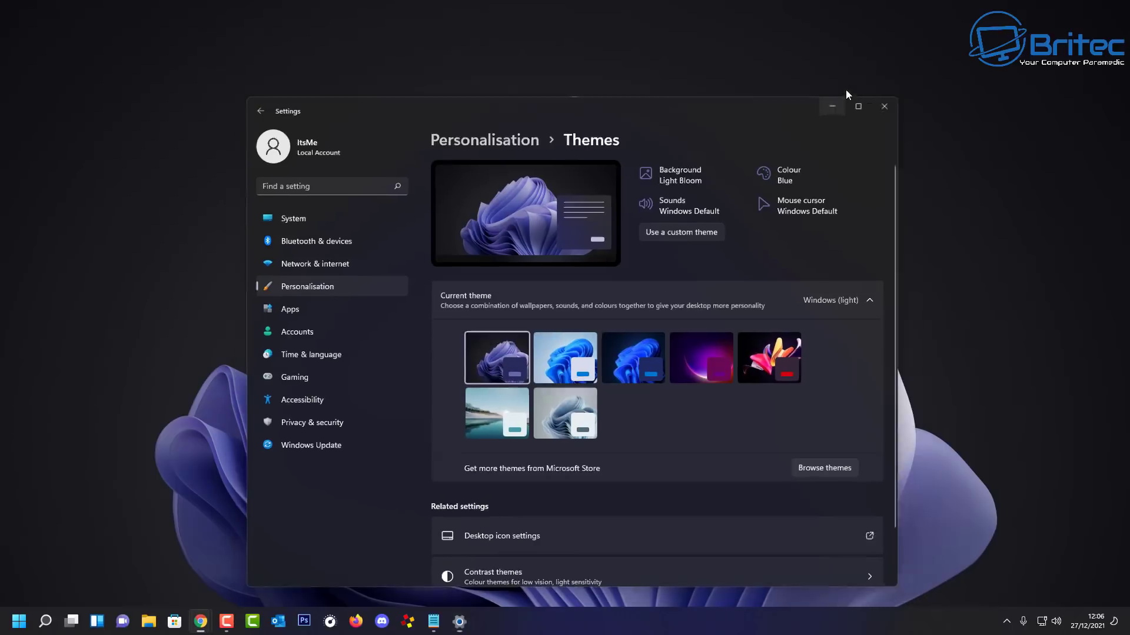
{"action": "left_click", "coordinate": [846, 89]}
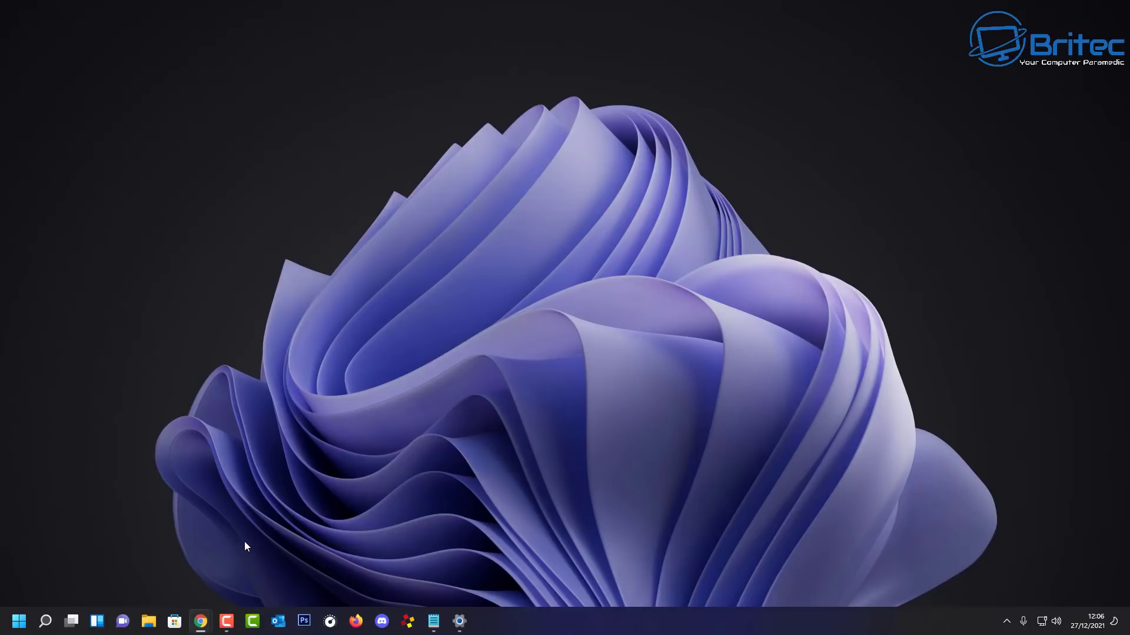
{"action": "left_click", "coordinate": [460, 620]}
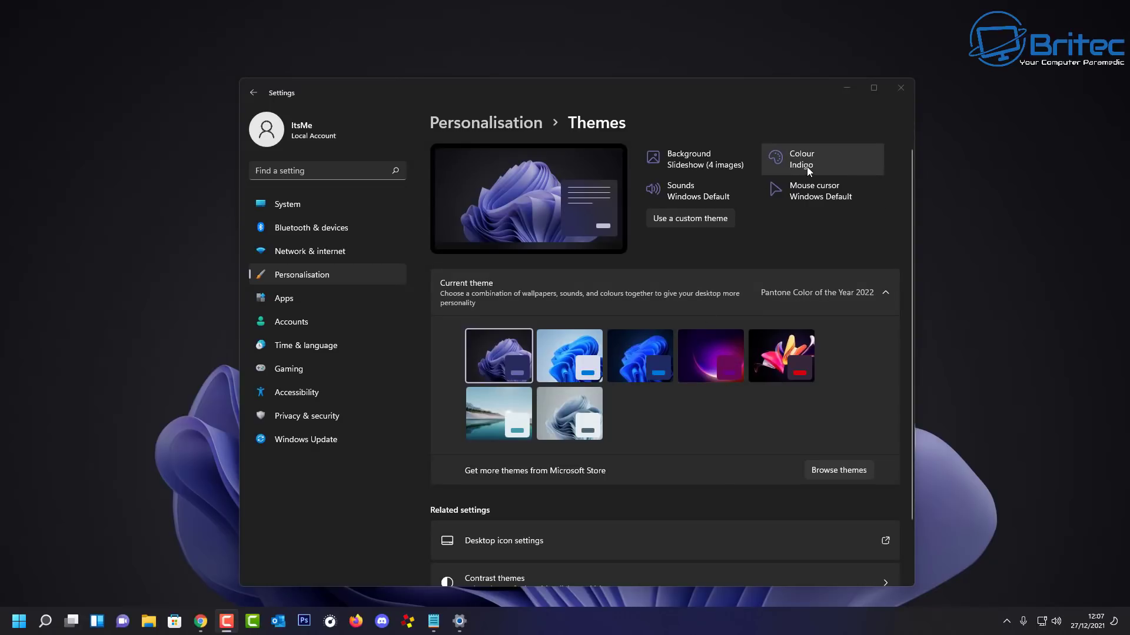
{"action": "left_click", "coordinate": [822, 165]}
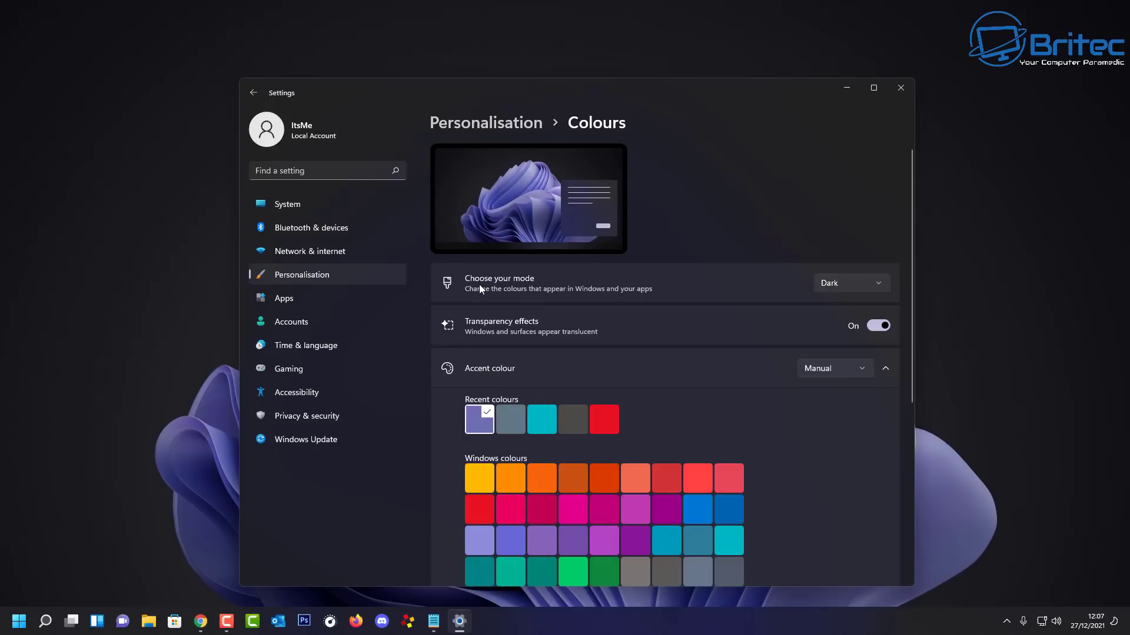
{"action": "left_click", "coordinate": [882, 283]}
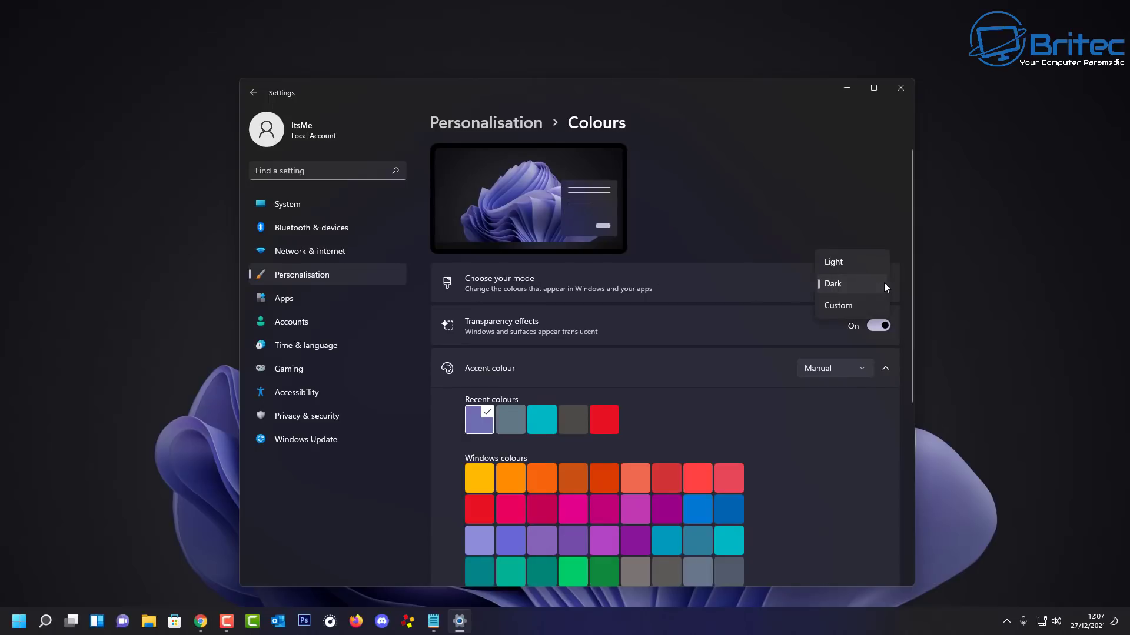
{"action": "left_click", "coordinate": [735, 286]}
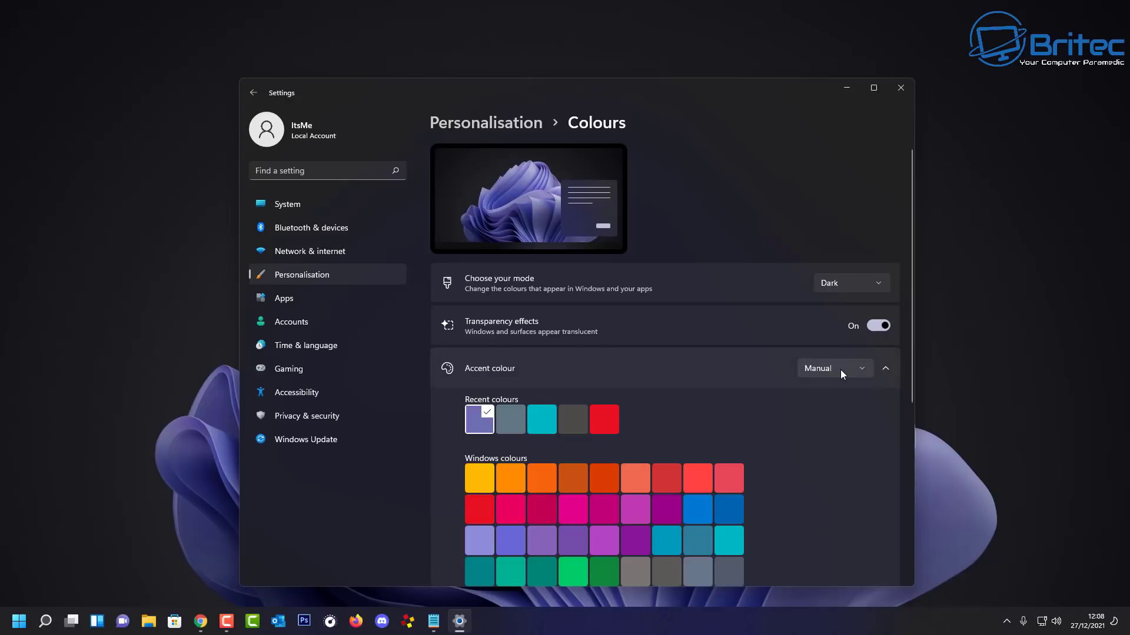
{"action": "left_click", "coordinate": [864, 368]}
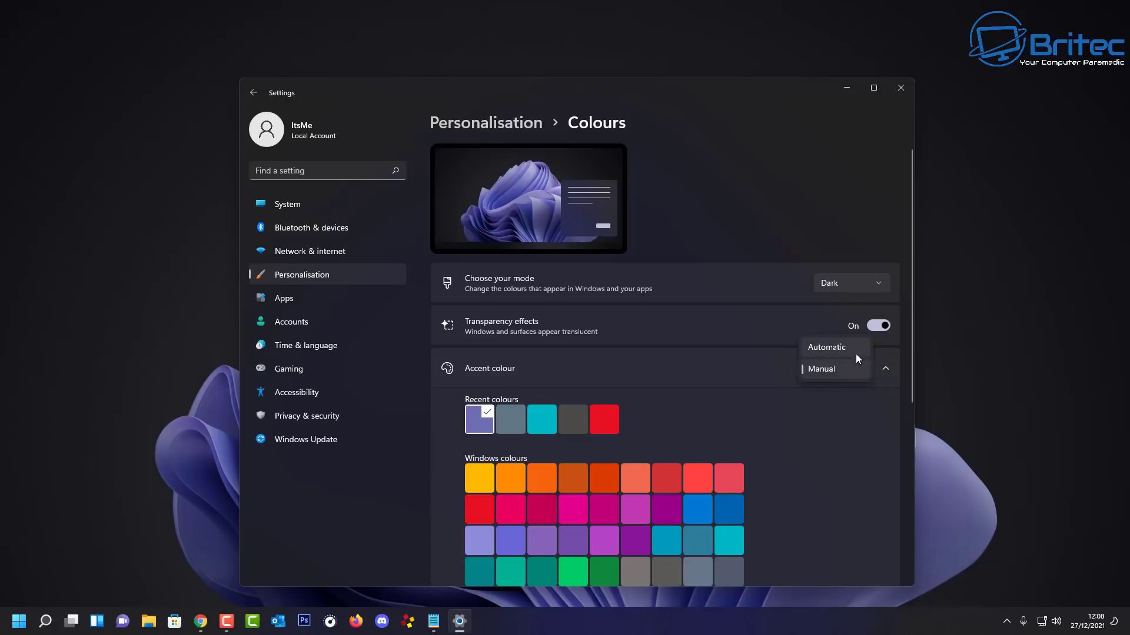
{"action": "left_click", "coordinate": [655, 379]}
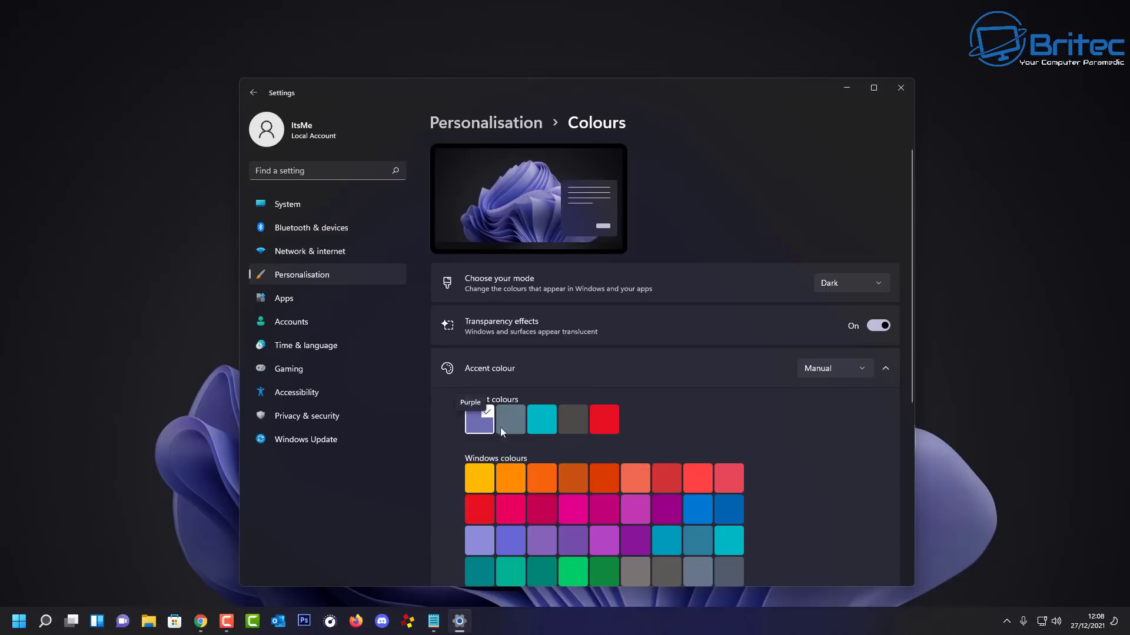
{"action": "left_click_drag", "start_coordinate": [912, 319], "coordinate": [922, 457]}
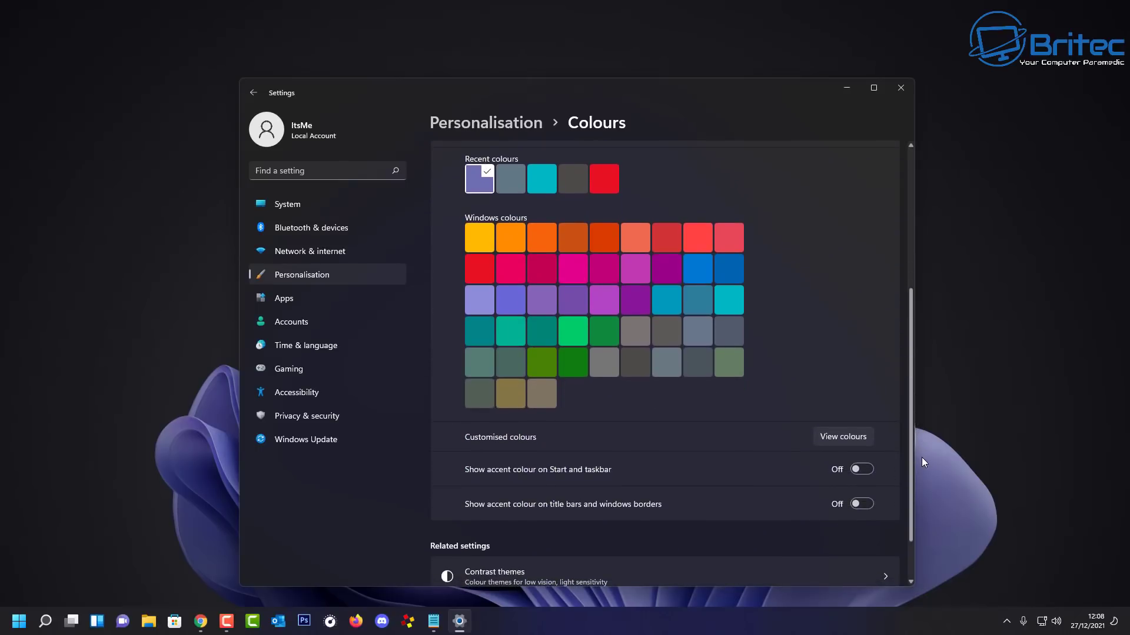
{"action": "scroll", "coordinate": [922, 458], "scroll_direction": "down", "scroll_amount": 1}
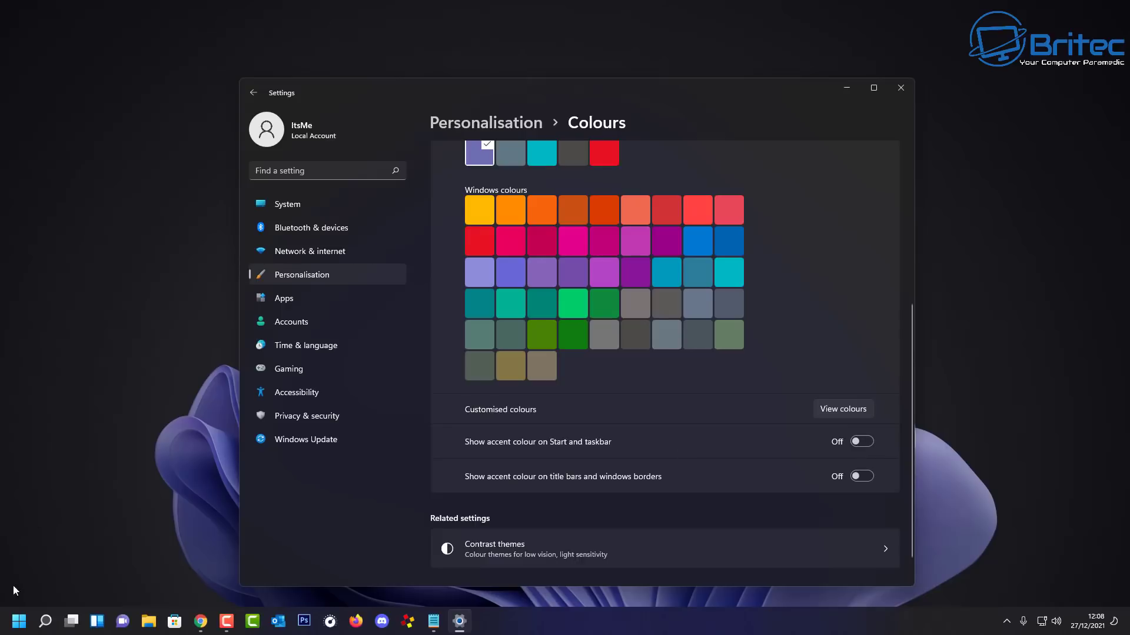
Step: Check the Start menu's accent colour and turn on accent colour for title bars and window borders
{"action": "left_click", "coordinate": [20, 621]}
{"action": "left_click", "coordinate": [20, 621]}
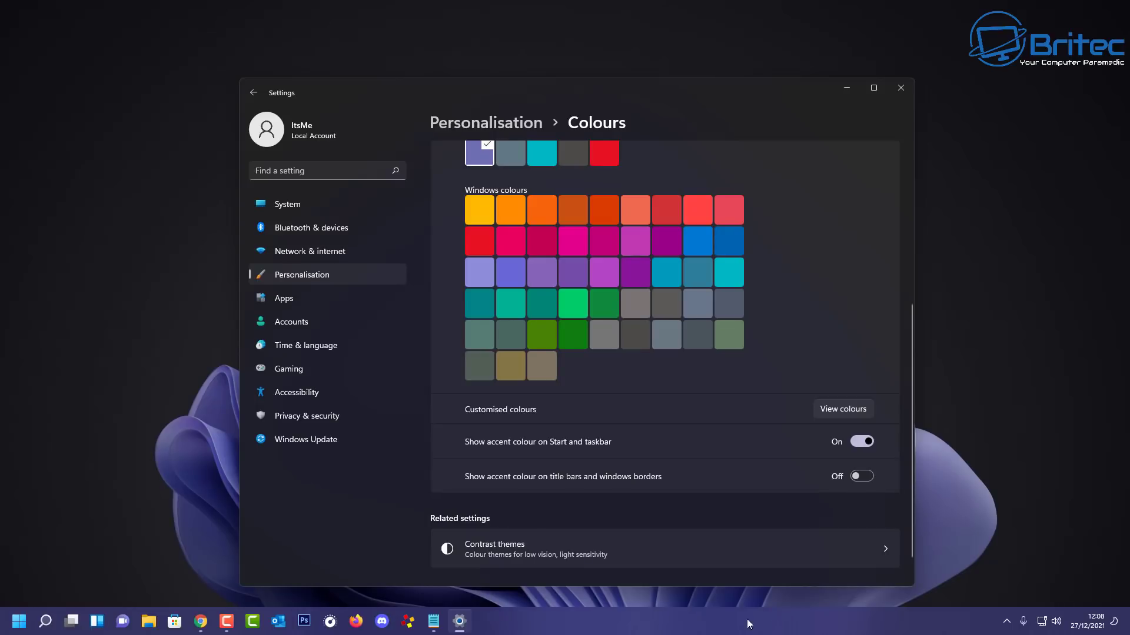
{"action": "left_click", "coordinate": [19, 620]}
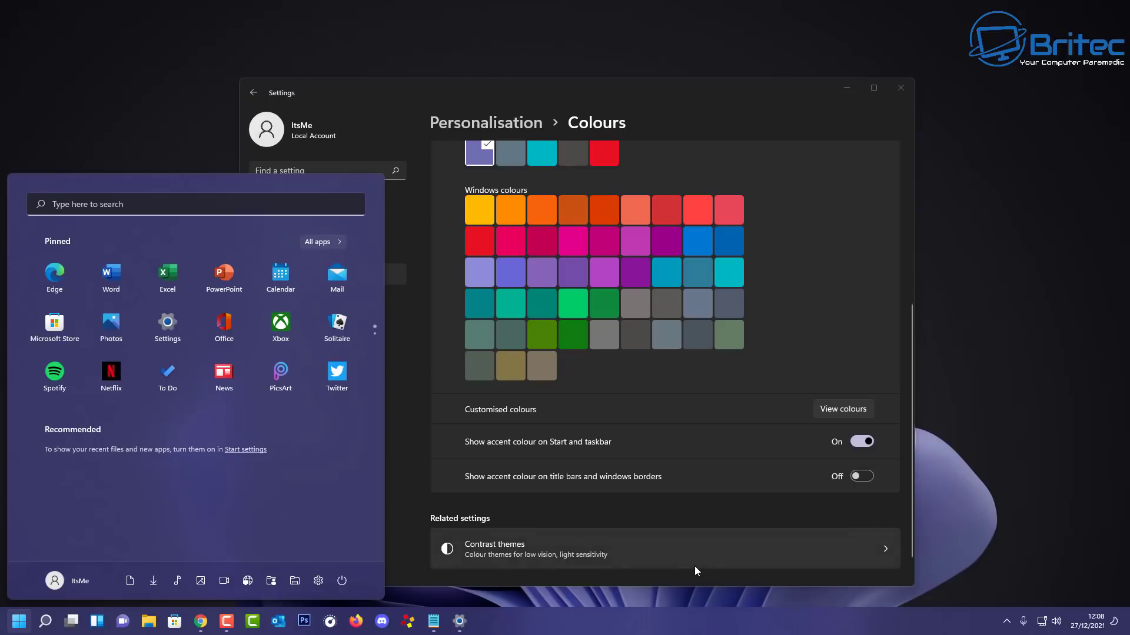
{"action": "left_click", "coordinate": [776, 466]}
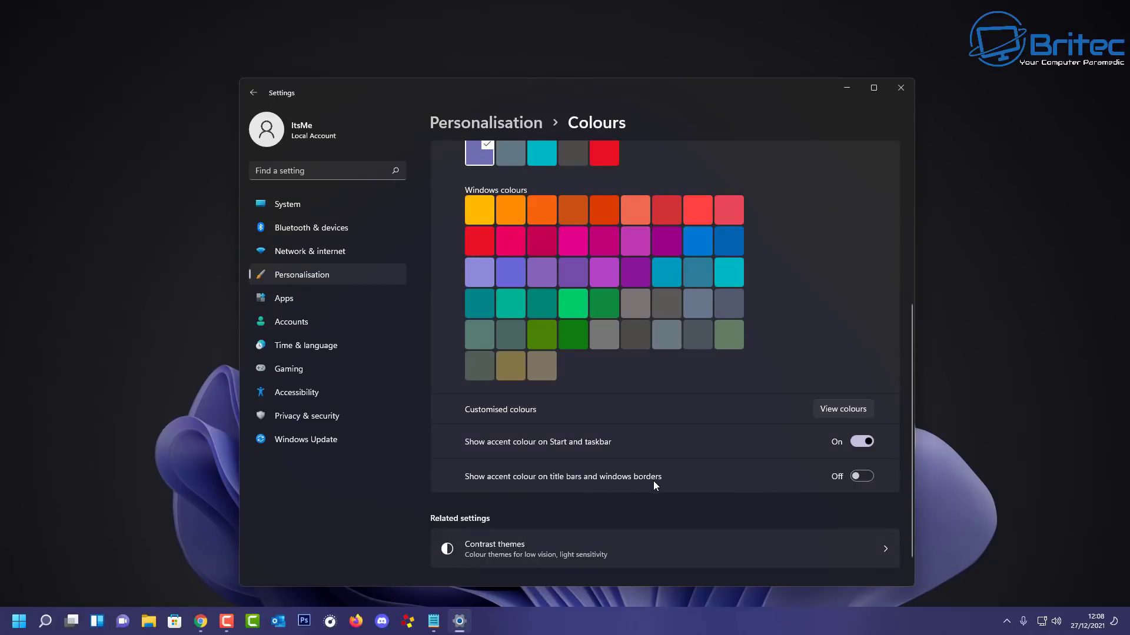
{"action": "left_click", "coordinate": [861, 477]}
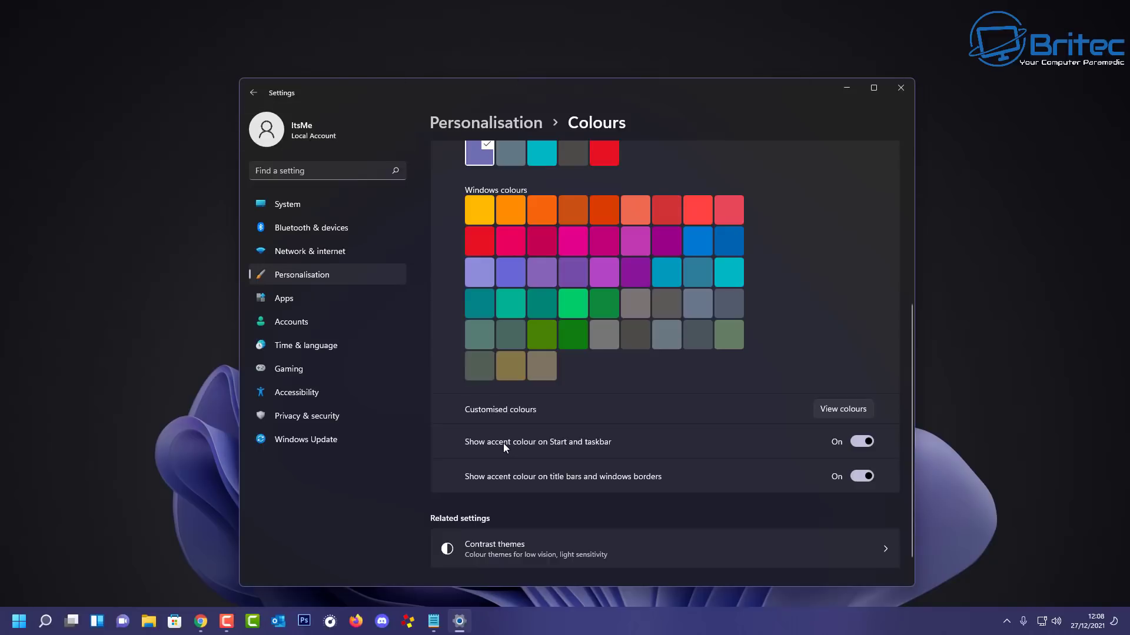
{"action": "left_click", "coordinate": [152, 624]}
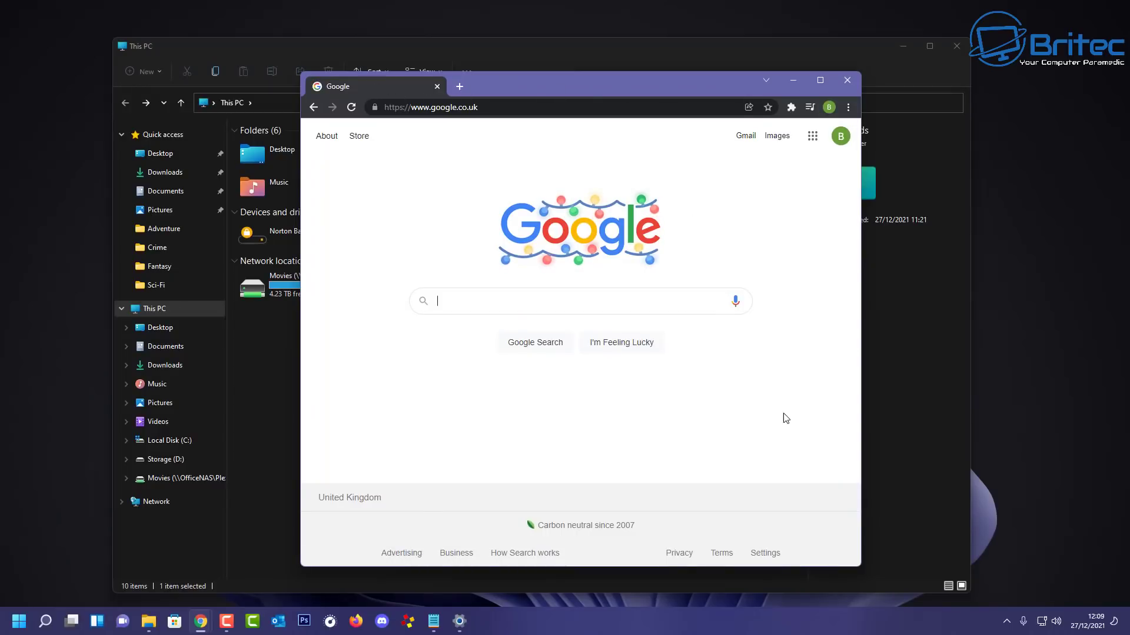
{"action": "left_click", "coordinate": [847, 80]}
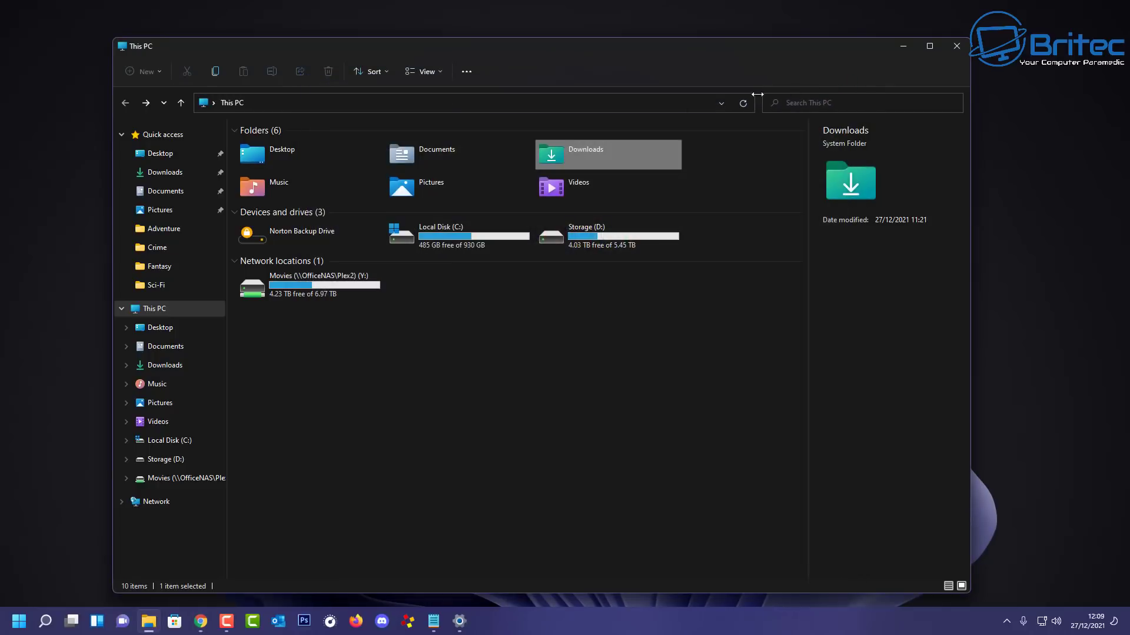
{"action": "left_click", "coordinate": [959, 45]}
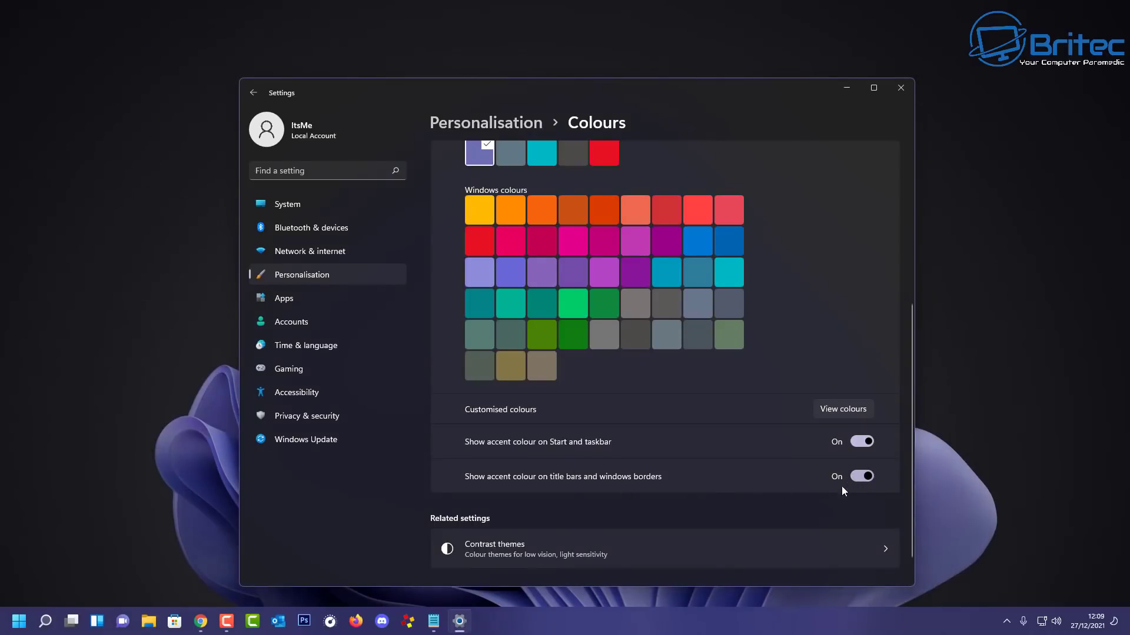
Step: Visit Contrast themes, leaving it at None, then return to Themes under Related settings
{"action": "scroll", "coordinate": [824, 528], "scroll_direction": "down", "scroll_amount": 1}
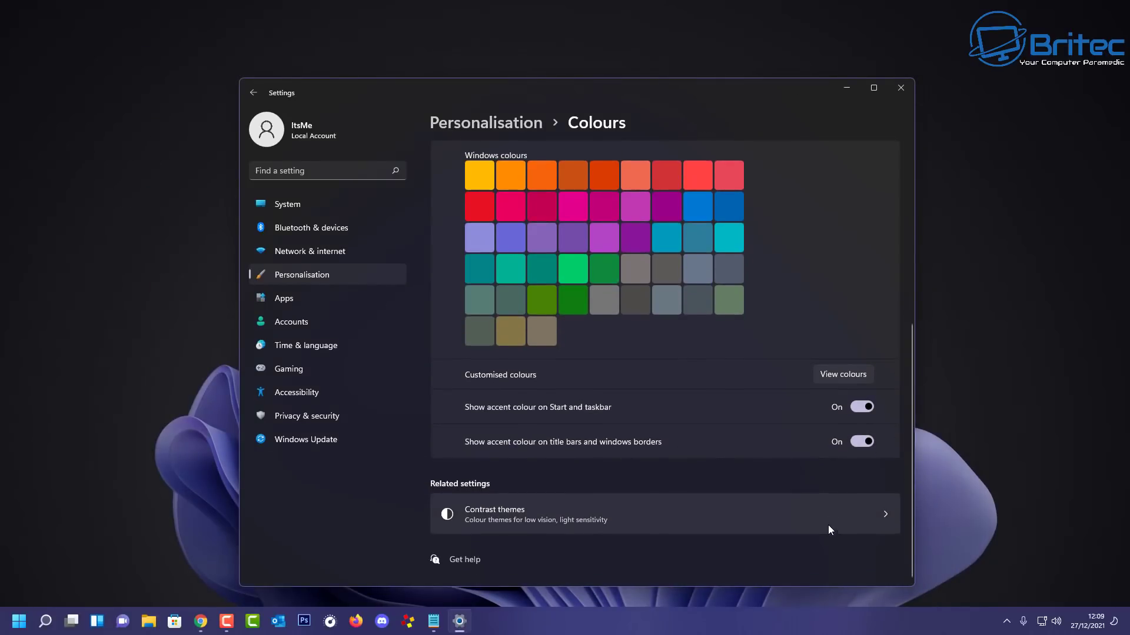
{"action": "left_click", "coordinate": [833, 519]}
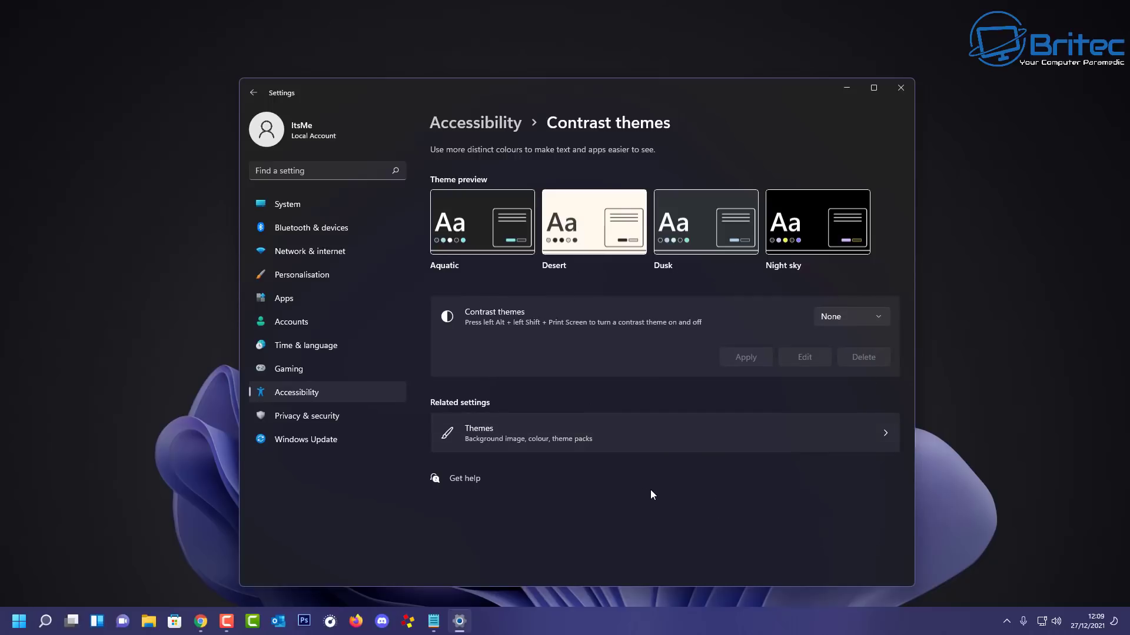
{"action": "left_click", "coordinate": [824, 435]}
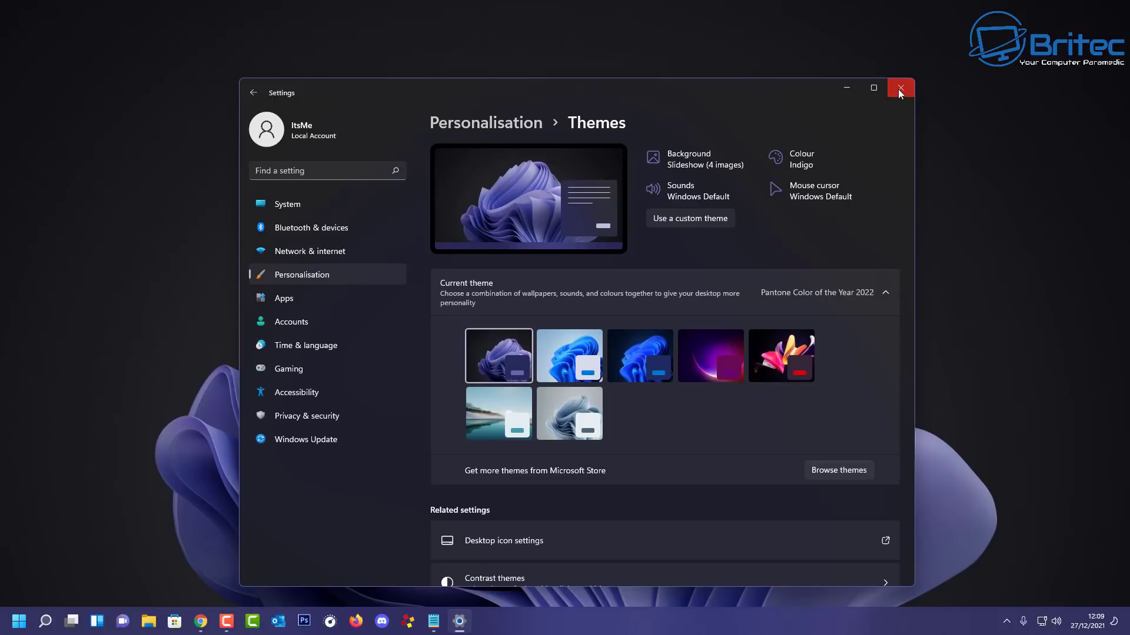
Step: Close the Settings window to reveal the purple Pantone desktop
{"action": "left_click", "coordinate": [898, 93]}
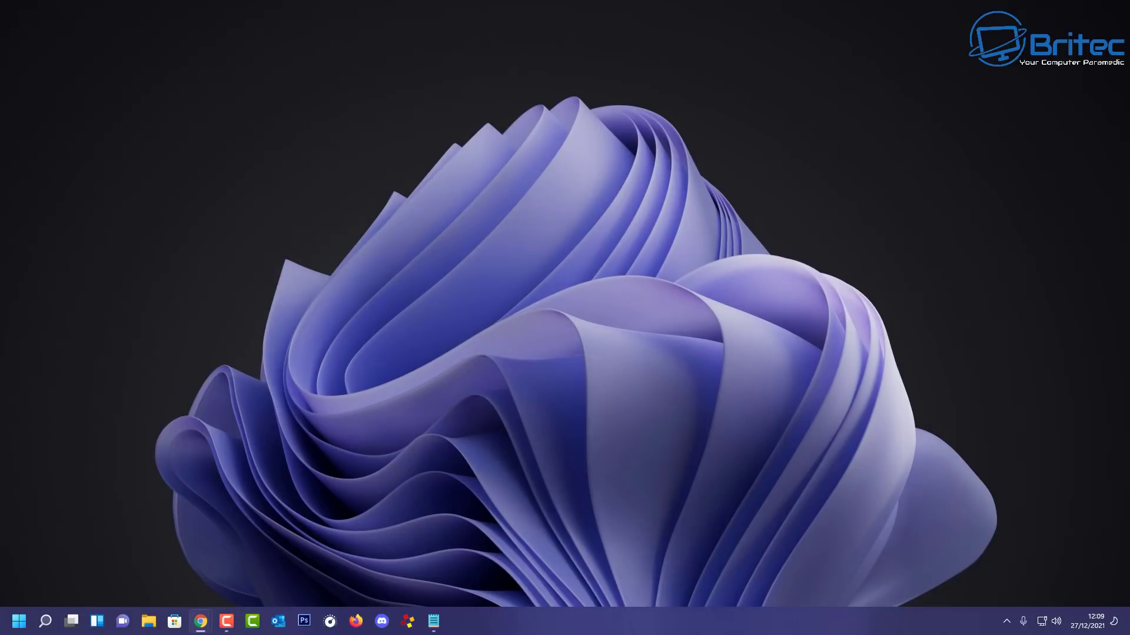